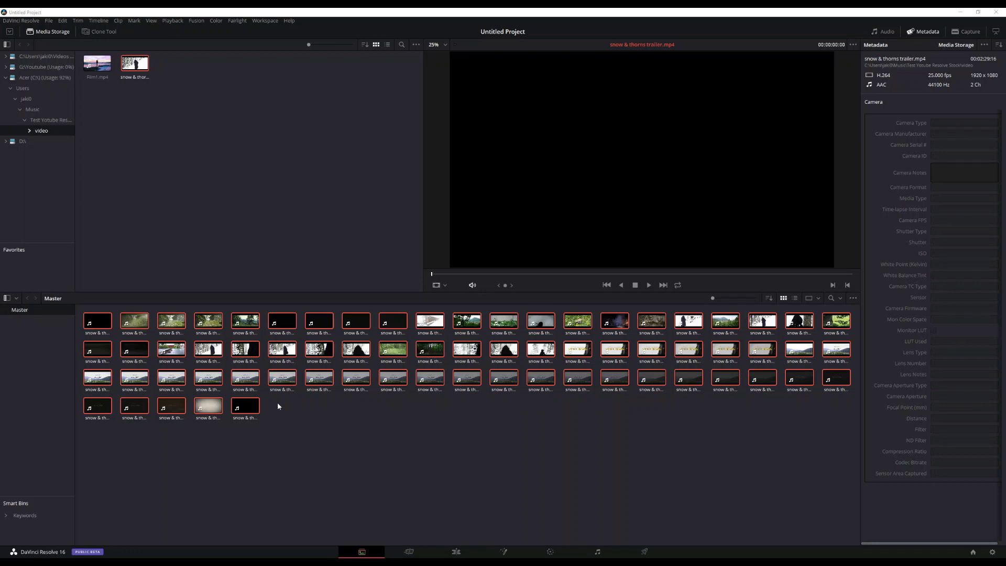
Deselect every snow & thorns clip in the Master bin by clicking empty Media Pool space
{"action": "left_click", "coordinate": [298, 413]}
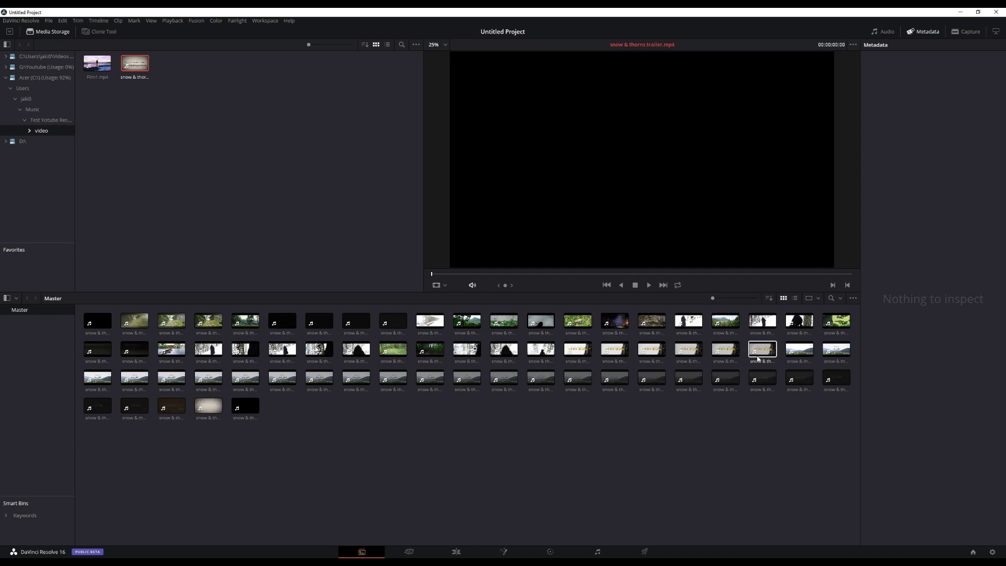
Add a new bin named Film1 under Master and load Film1.mp4 into the viewer
{"action": "left_click", "coordinate": [661, 349]}
{"action": "left_click", "coordinate": [437, 390]}
{"action": "key", "text": "ctrl+shift+n"}
{"action": "type", "text": "Film1"}
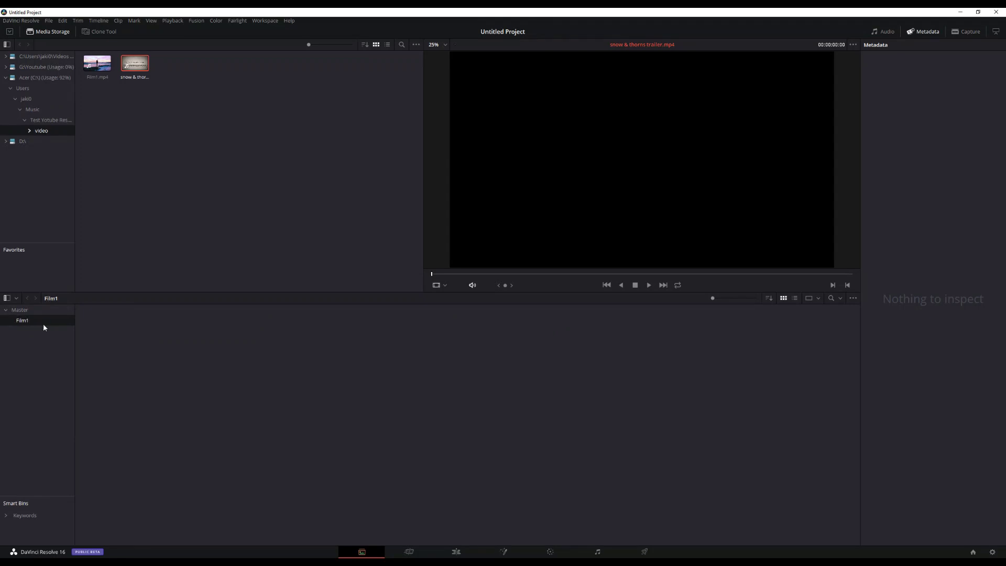
{"action": "left_click", "coordinate": [99, 68]}
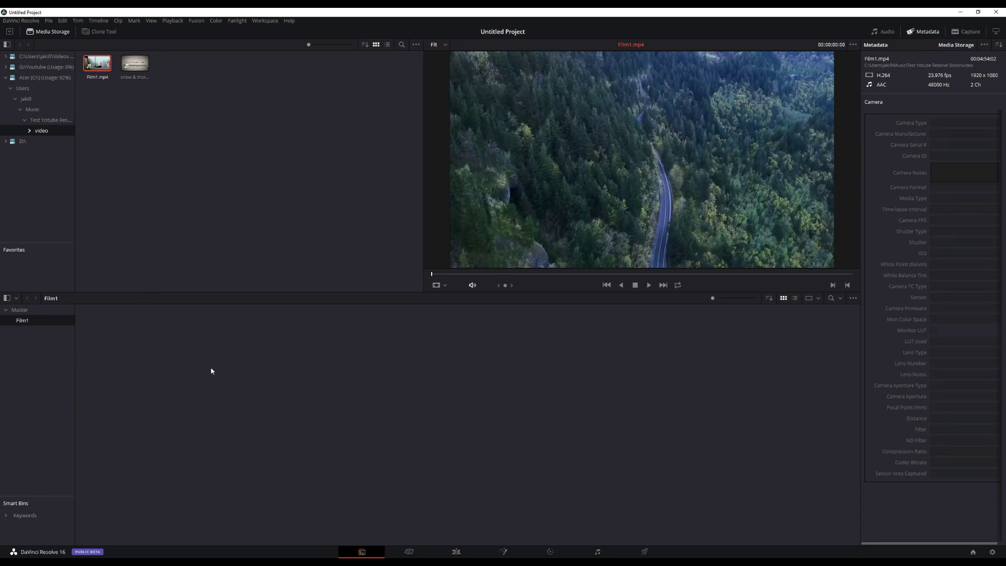
Open Scene Cut Detection for Film1.mp4, test adding and deleting a cut, and return to the start
{"action": "right_click", "coordinate": [103, 66]}
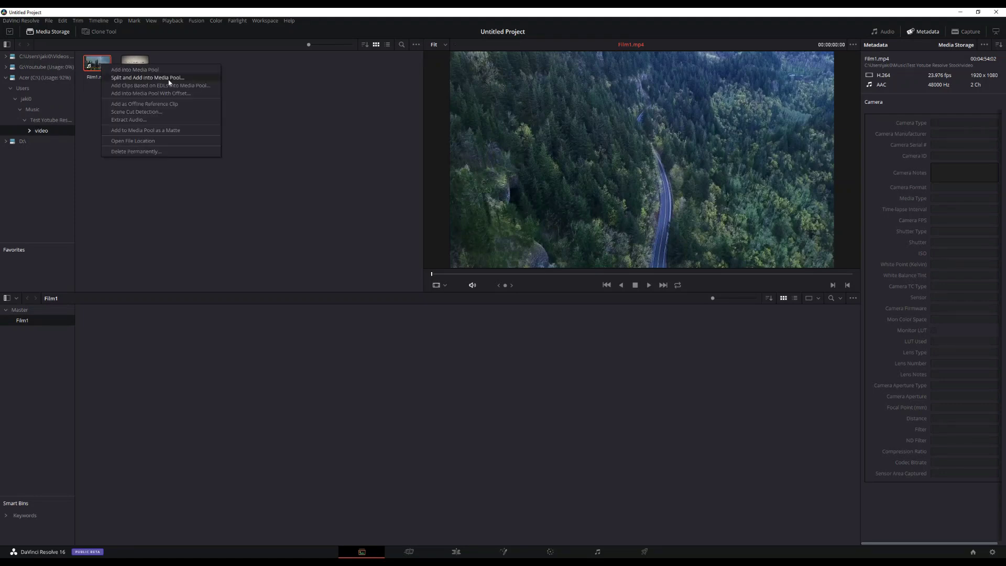
{"action": "left_click", "coordinate": [154, 112]}
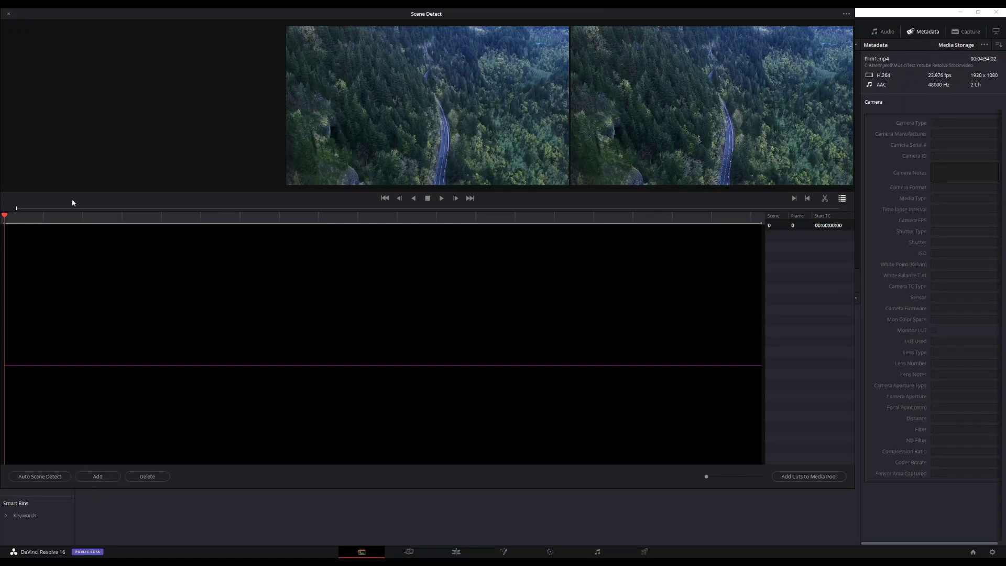
{"action": "left_click", "coordinate": [103, 477]}
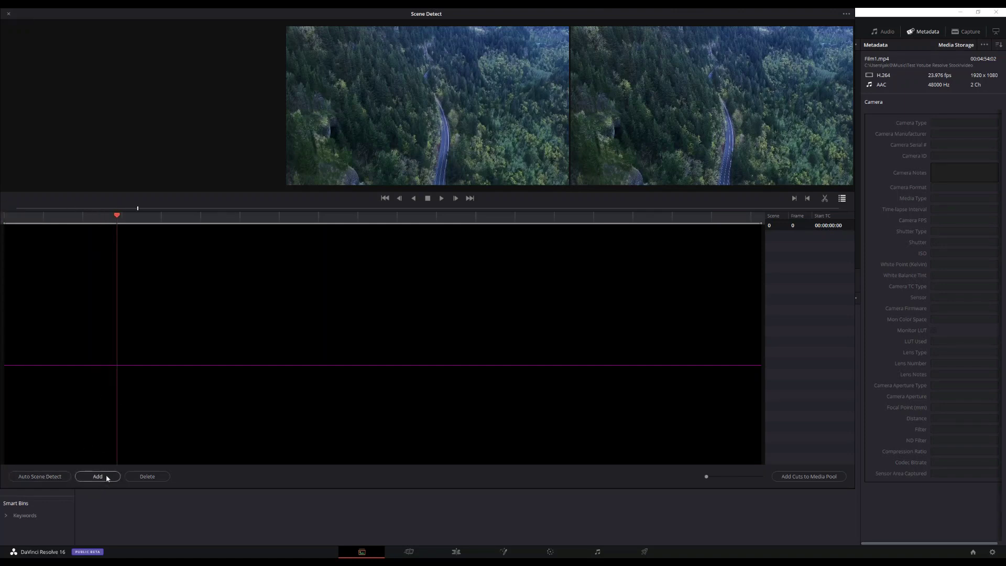
{"action": "left_click", "coordinate": [144, 476]}
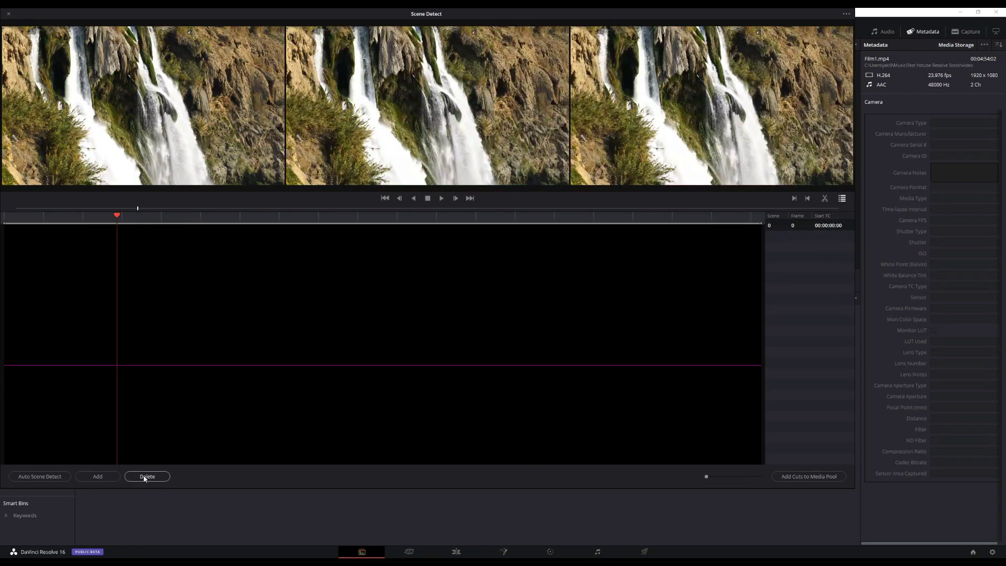
{"action": "left_click_drag", "start_coordinate": [50, 228], "coordinate": [1, 233]}
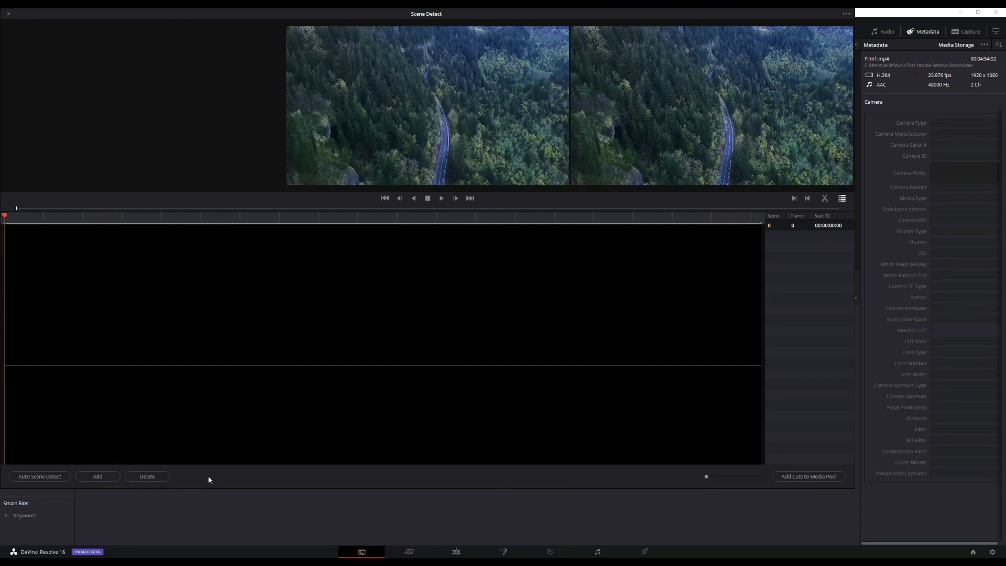
Run Auto Scene Detect on Film1.mp4 to find its nine scenes, 0 to 8
{"action": "left_click", "coordinate": [49, 476]}
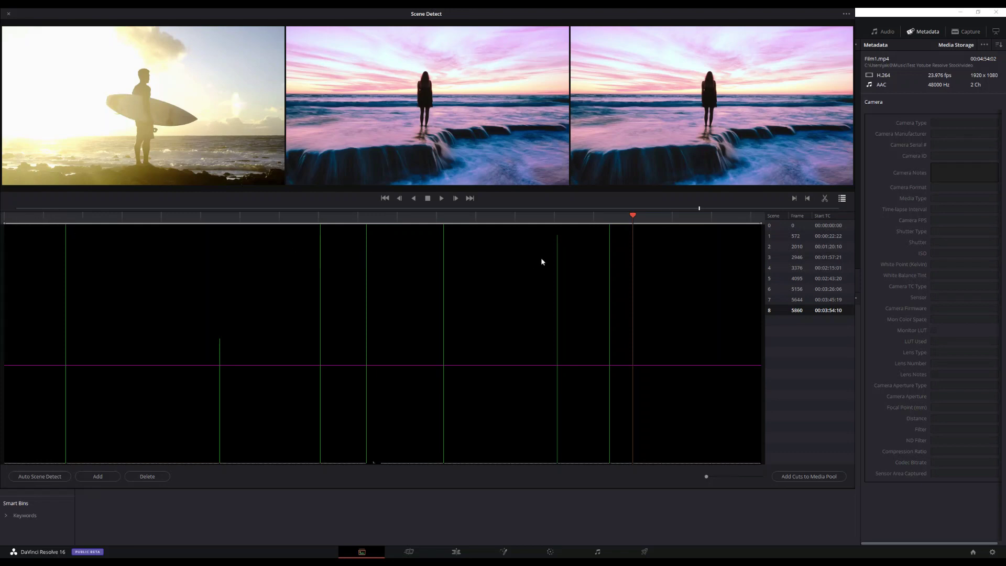
Review the detected cuts along the scene ruler, including the cut starting scene 2
{"action": "left_click_drag", "start_coordinate": [629, 221], "coordinate": [86, 256]}
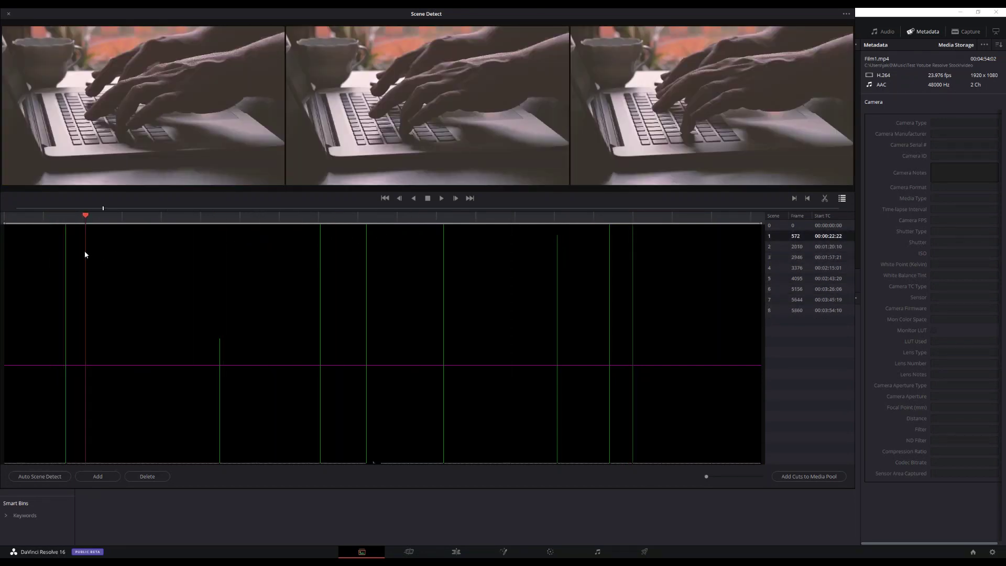
{"action": "left_click", "coordinate": [42, 219]}
{"action": "left_click", "coordinate": [334, 217]}
{"action": "left_click", "coordinate": [302, 216]}
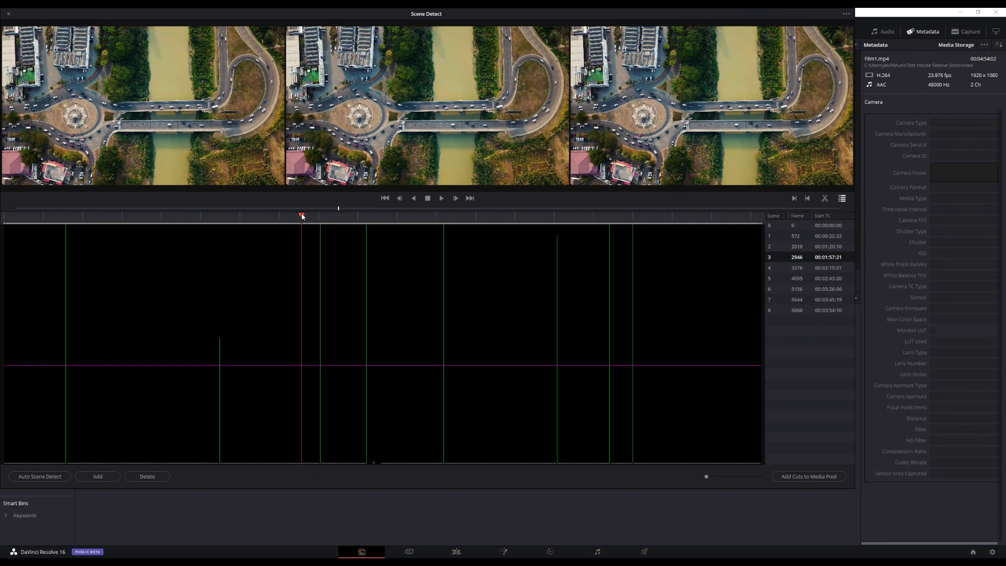
{"action": "left_click", "coordinate": [211, 222]}
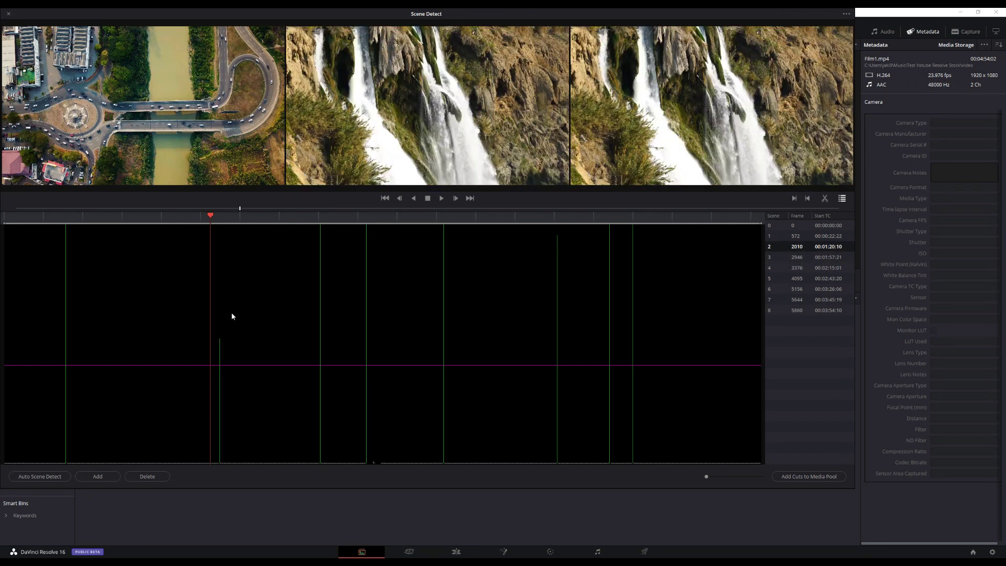
{"action": "left_click", "coordinate": [234, 222]}
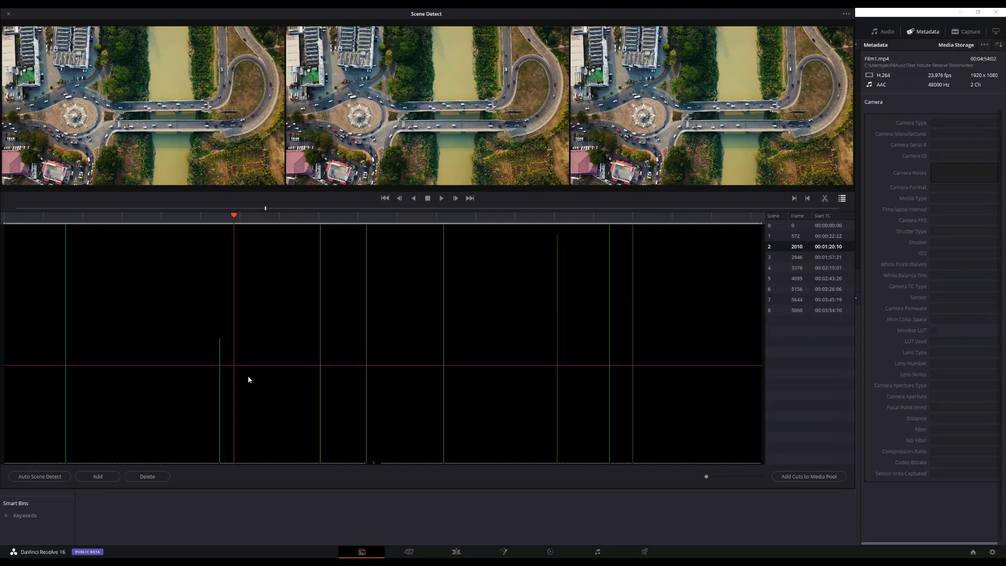
Scrub around the scene 2 cut, then raise and lower the magenta detection threshold line
{"action": "left_click_drag", "start_coordinate": [231, 225], "coordinate": [205, 216]}
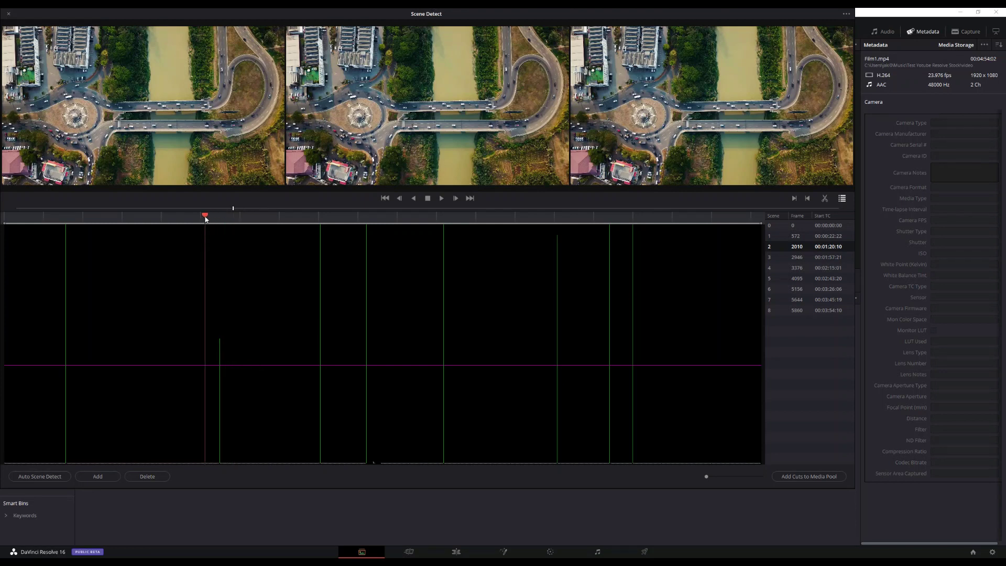
{"action": "left_click_drag", "start_coordinate": [205, 219], "coordinate": [231, 223]}
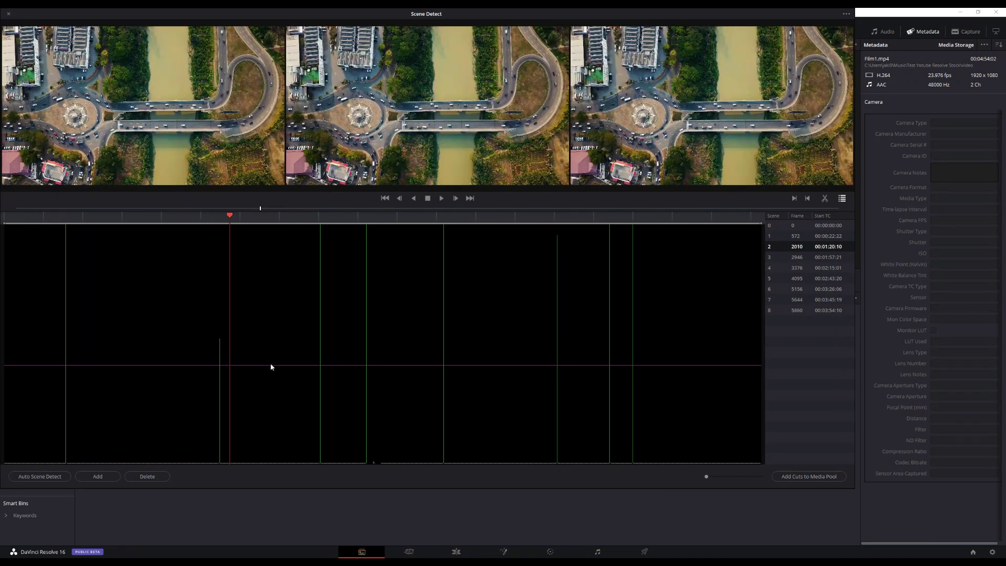
{"action": "left_click_drag", "start_coordinate": [270, 365], "coordinate": [274, 326]}
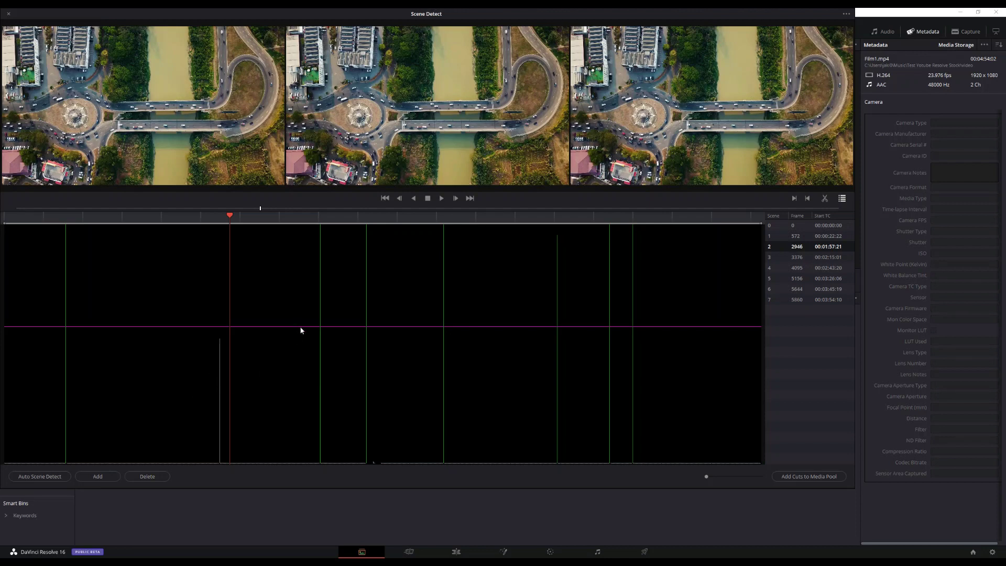
{"action": "left_click_drag", "start_coordinate": [300, 327], "coordinate": [299, 358]}
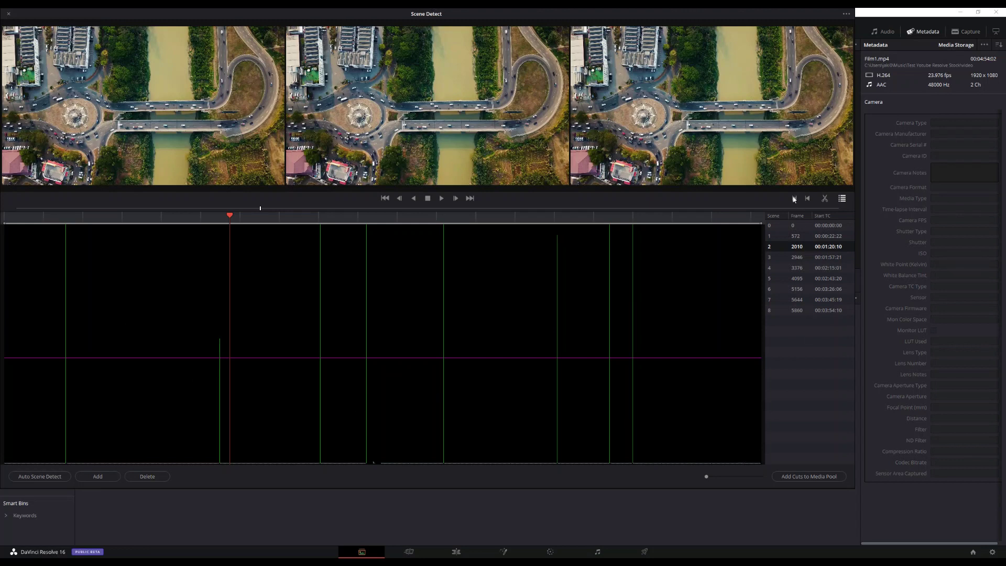
Test a cut at frame 2612, then add the nine scenes to the Film1 bin and close Scene Detect
{"action": "left_click", "coordinate": [220, 350]}
{"action": "left_click", "coordinate": [285, 217]}
{"action": "left_click", "coordinate": [98, 476]}
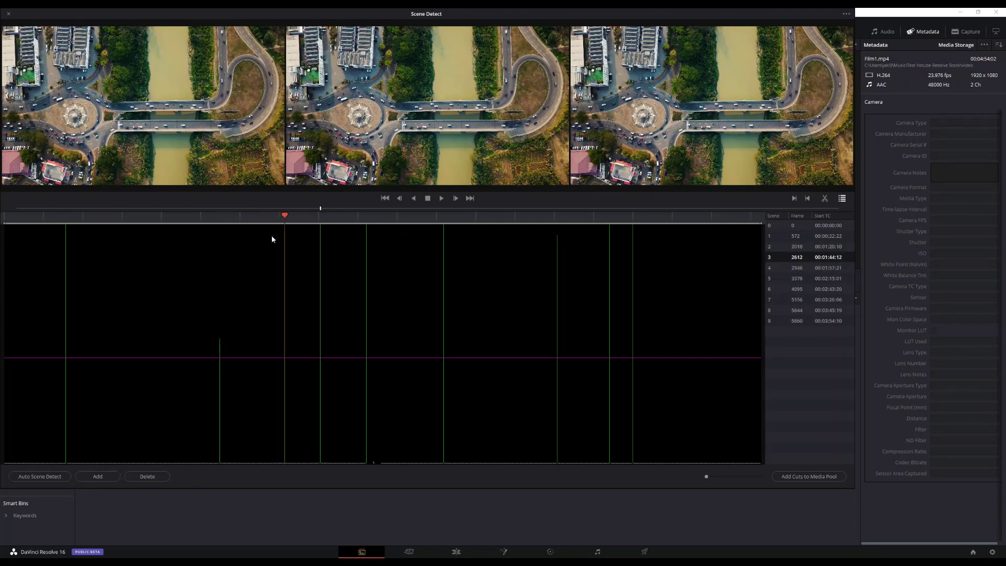
{"action": "left_click", "coordinate": [154, 476]}
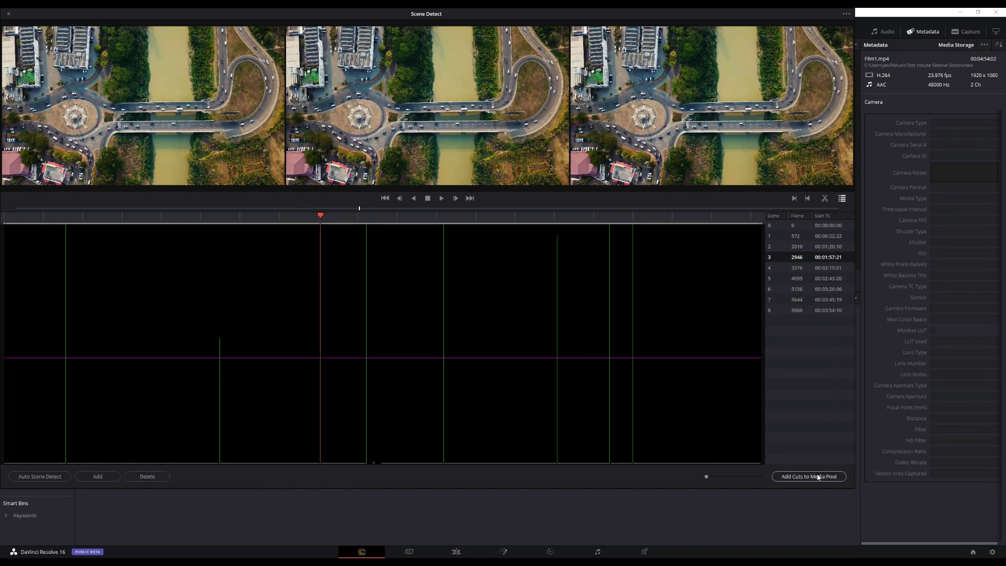
{"action": "left_click", "coordinate": [818, 476]}
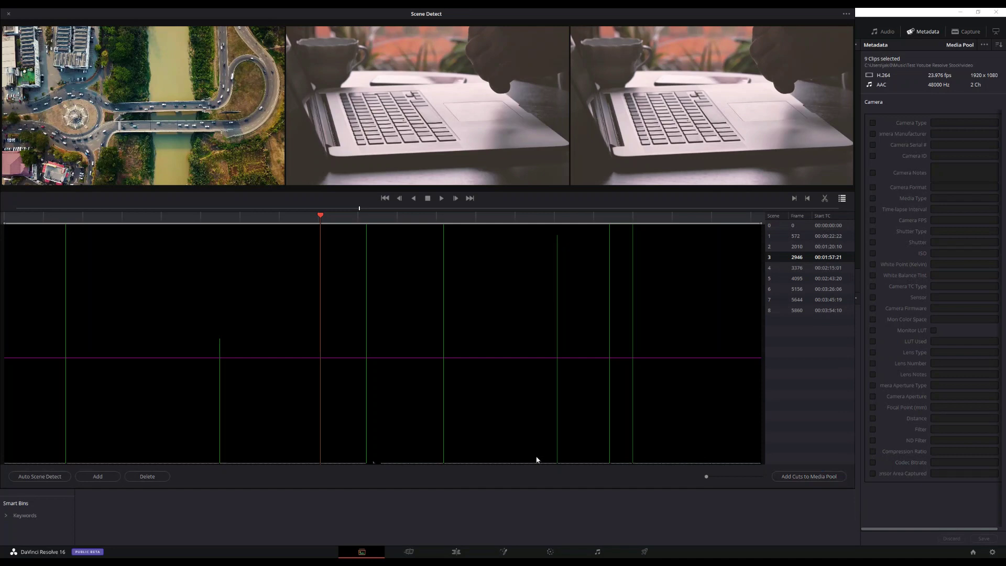
{"action": "left_click", "coordinate": [8, 14]}
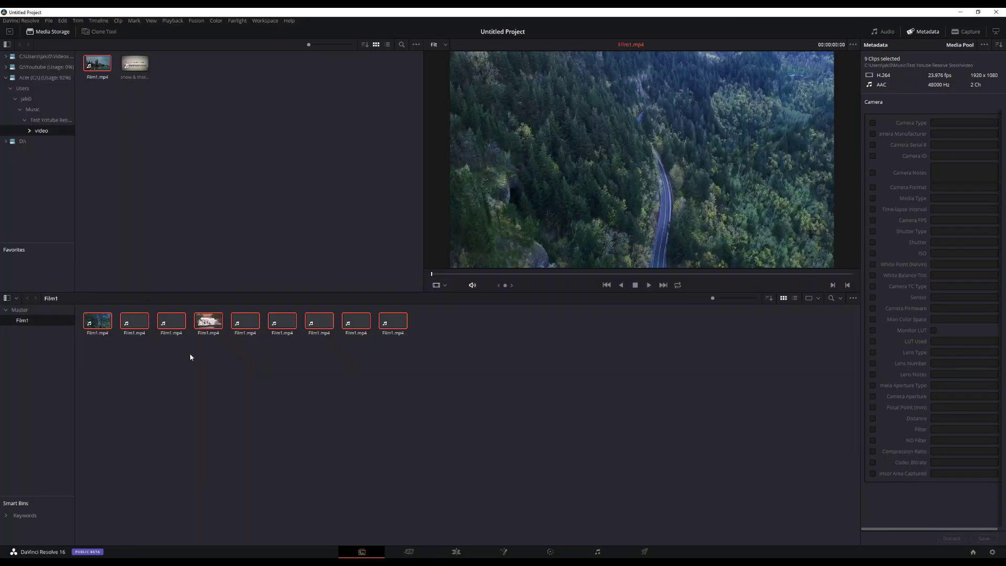
Select all nine Film1 clips and open the Test Yotube Resolve Stock folder in Media Storage
{"action": "left_click", "coordinate": [190, 356]}
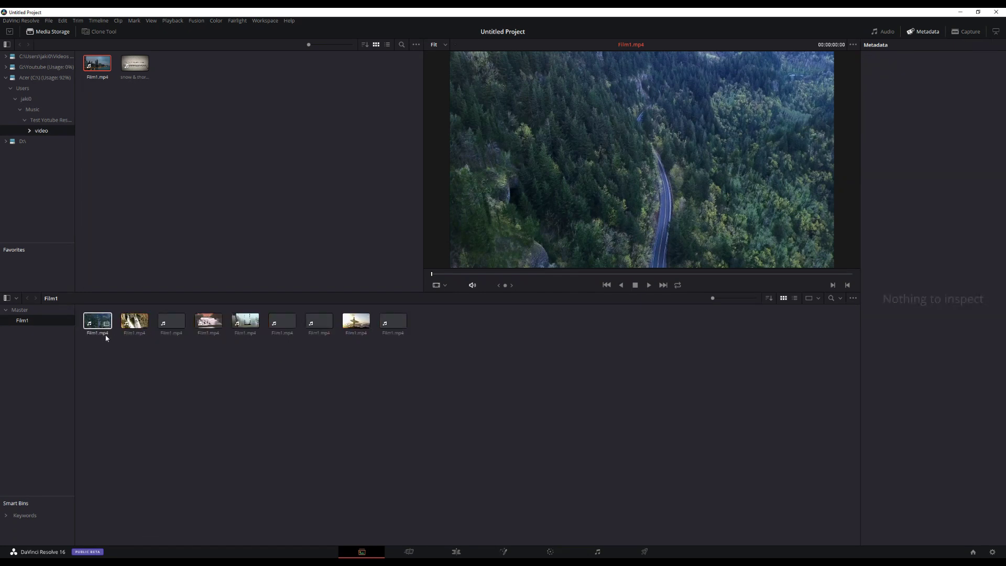
{"action": "mouse_move", "coordinate": [104, 342]}
{"action": "left_mouse_down"}
{"action": "mouse_move", "coordinate": [251, 316]}
{"action": "mouse_move", "coordinate": [375, 323]}
{"action": "left_mouse_up"}
{"action": "left_click_drag", "start_coordinate": [402, 323], "coordinate": [402, 323]}
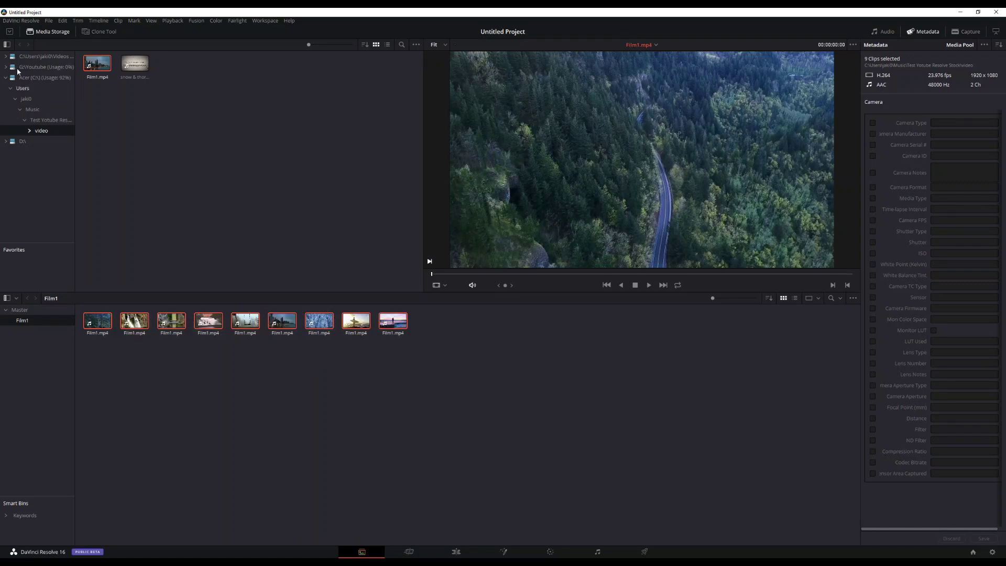
{"action": "left_click", "coordinate": [37, 120]}
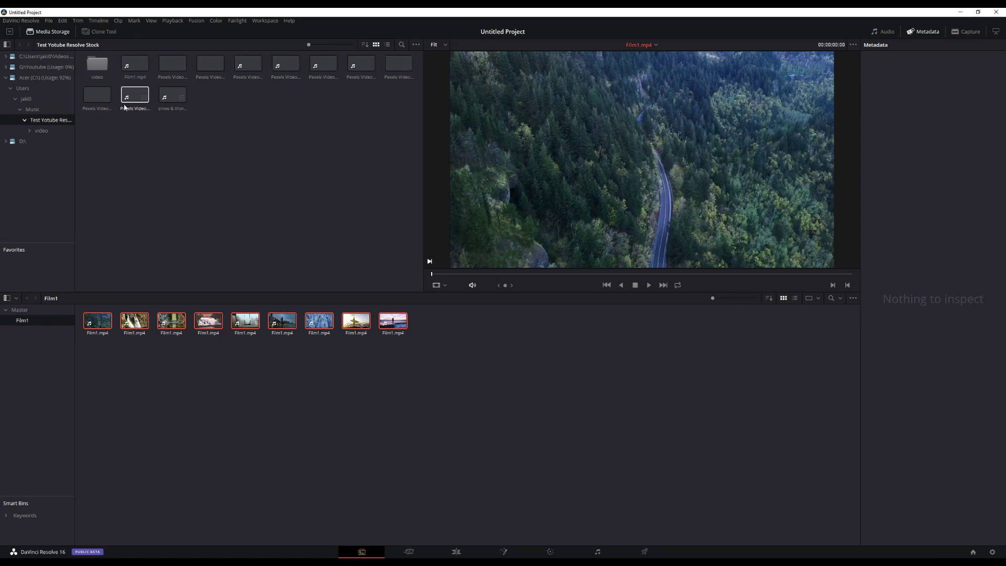
{"action": "left_click", "coordinate": [243, 363]}
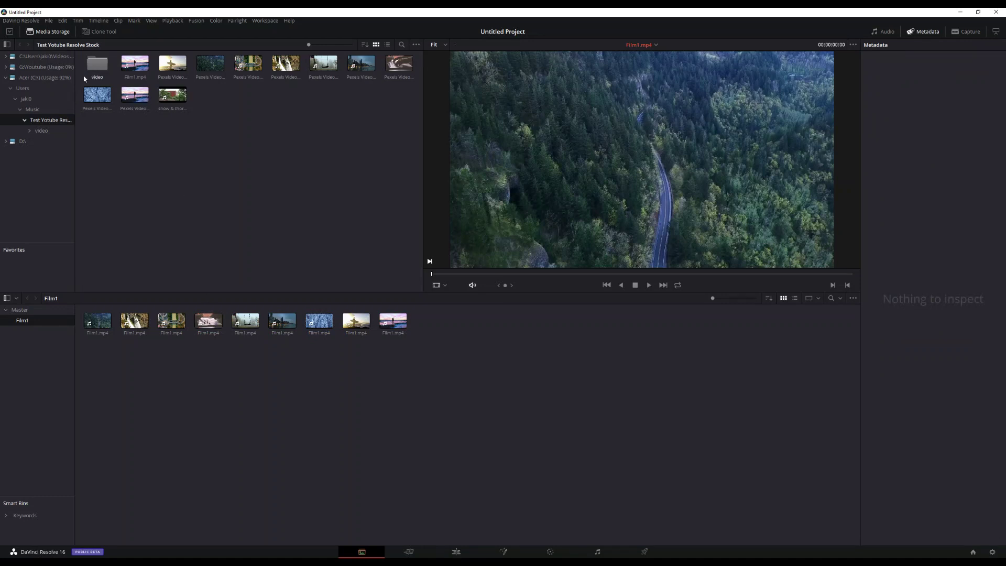
Browse the video folder in Media Storage, then show the Master bin's contents
{"action": "double_click", "coordinate": [104, 78]}
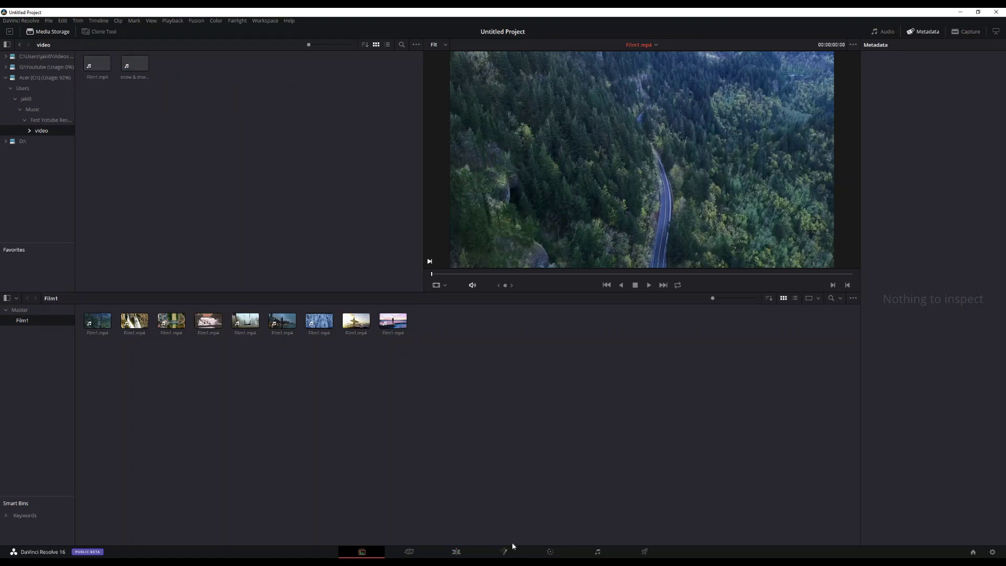
{"action": "left_click", "coordinate": [63, 120]}
{"action": "left_click", "coordinate": [58, 130]}
{"action": "left_click", "coordinate": [21, 310]}
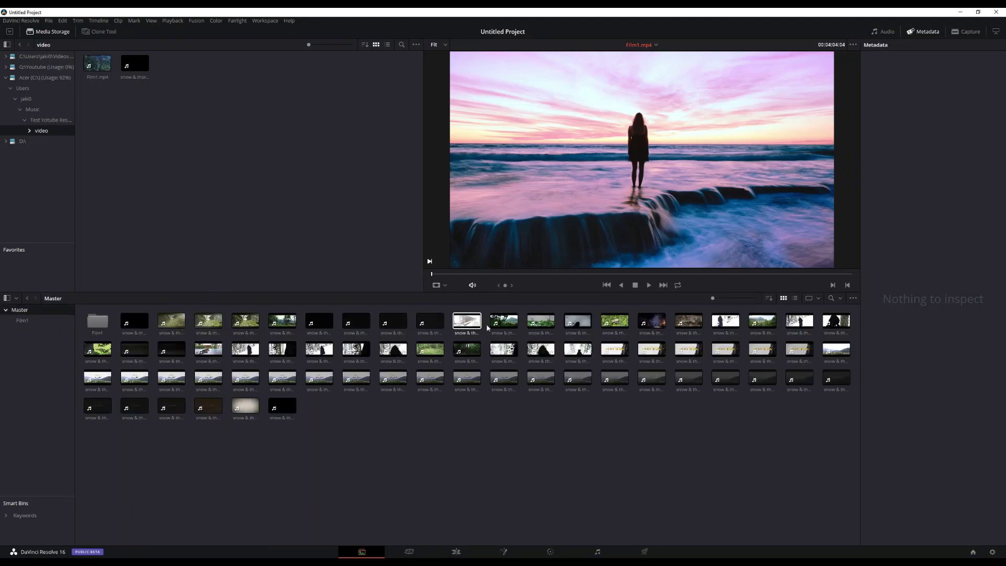
Preview two snow & thorns clips in the viewer, jumping to a later point in the first
{"action": "left_click", "coordinate": [393, 352]}
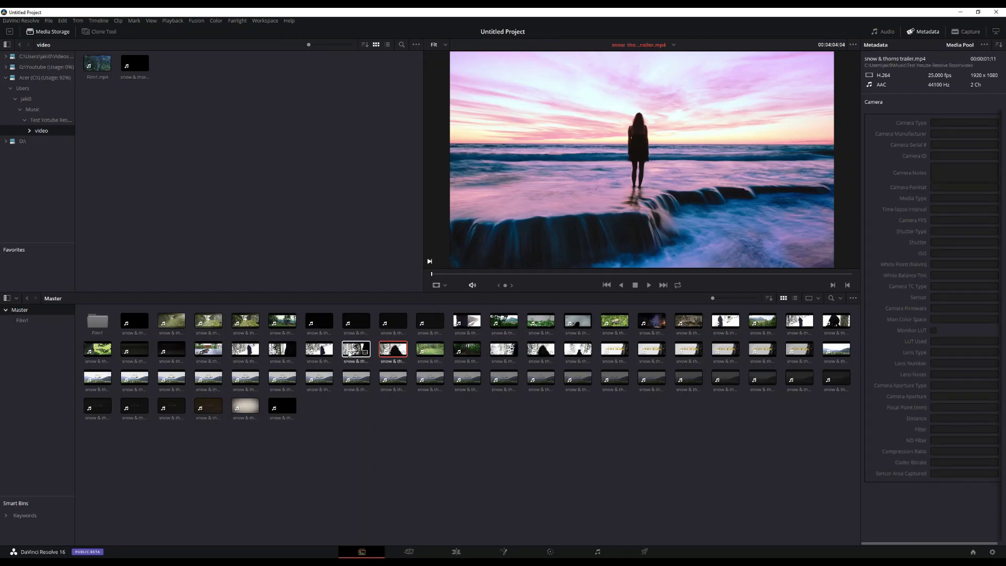
{"action": "left_click", "coordinate": [564, 273]}
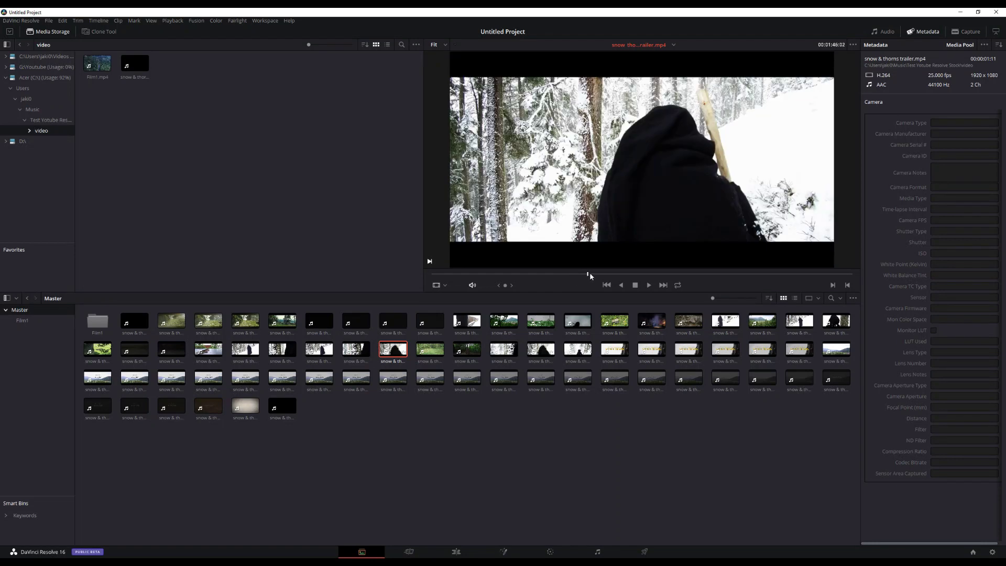
{"action": "left_click", "coordinate": [362, 351]}
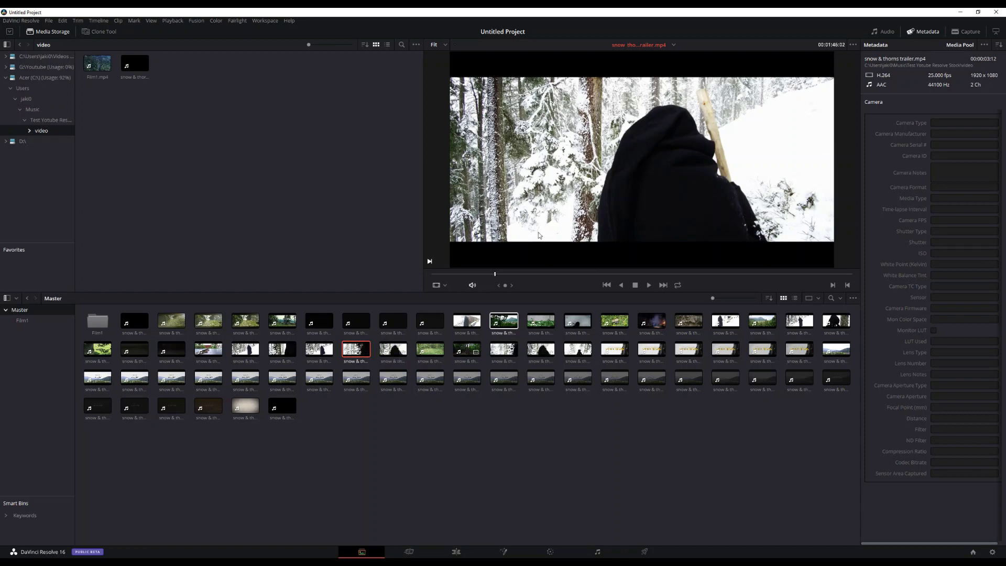